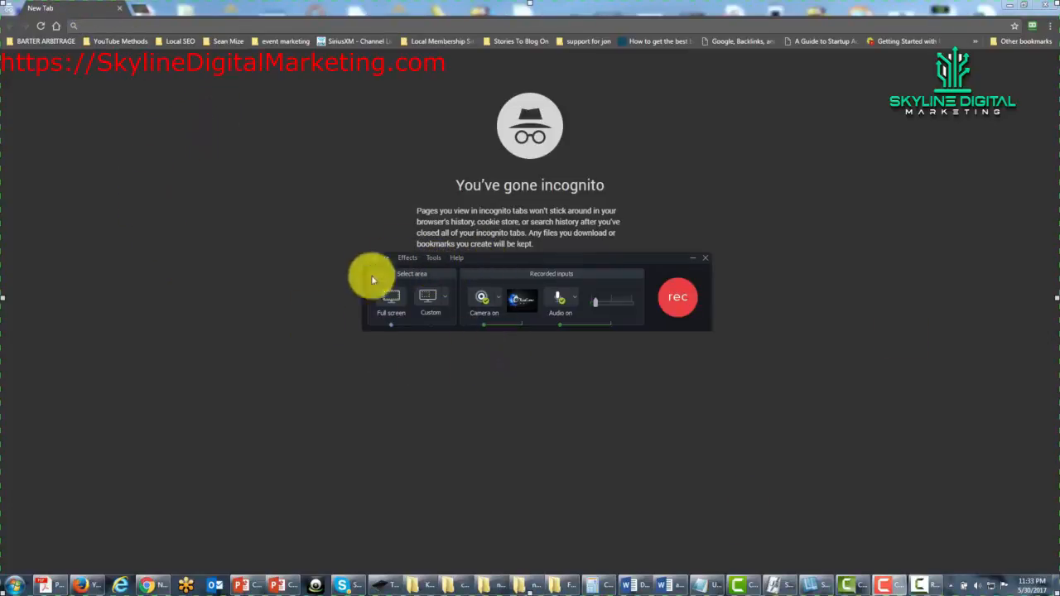
Show the recorder's Tools list with Camtasia, Screencast.com, options and toolbars entries
left_click(434, 258)
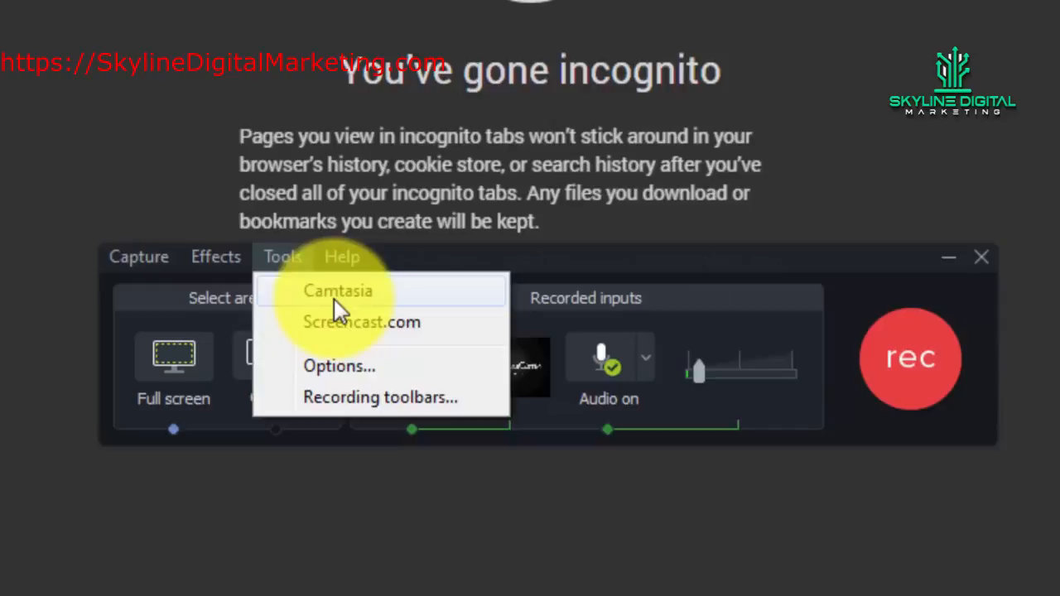
left_click(333, 299)
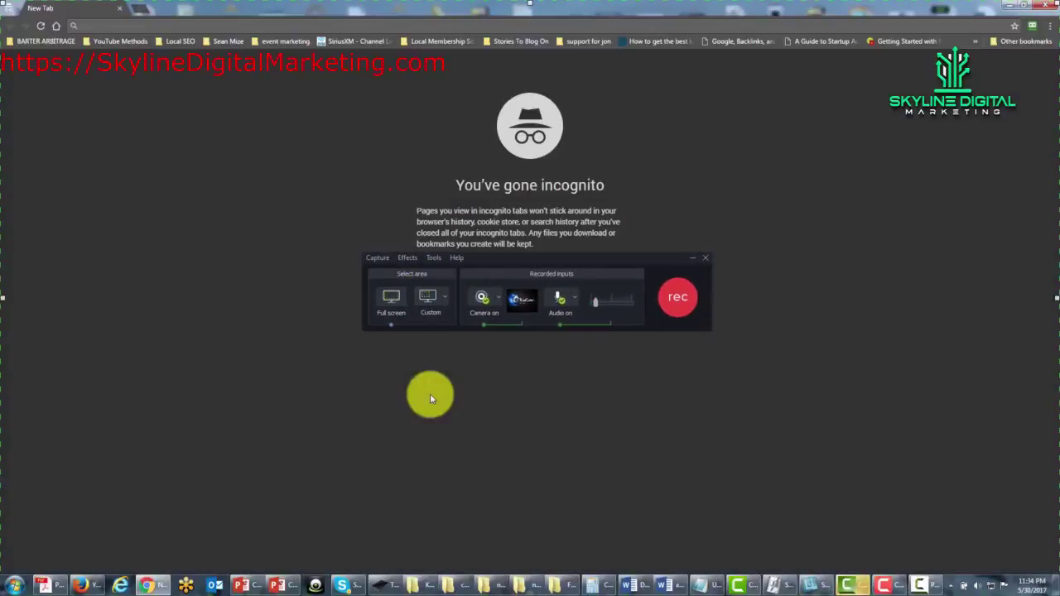
left_click(434, 258)
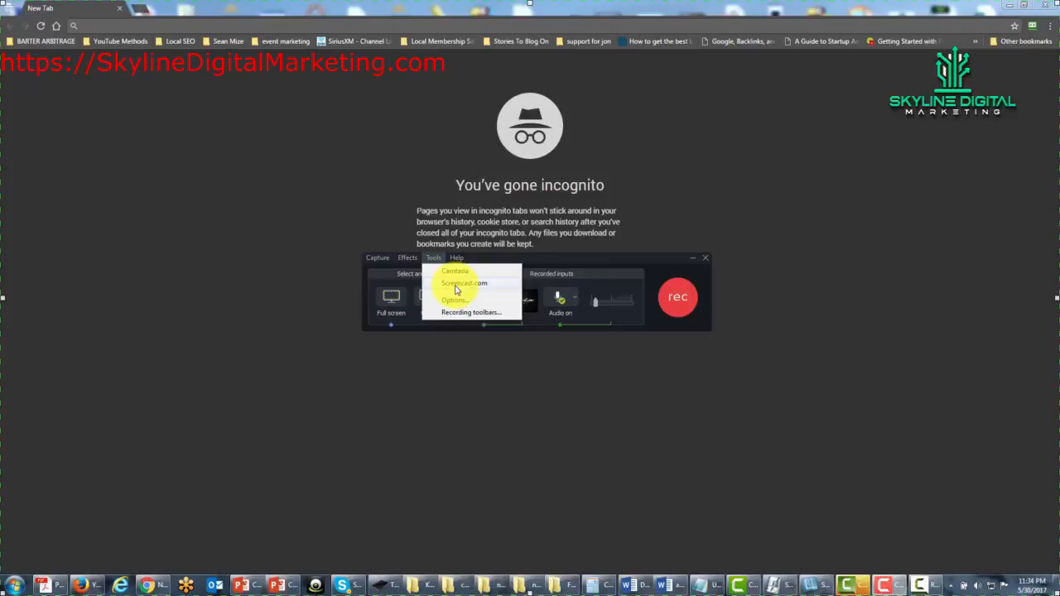
left_click(455, 285)
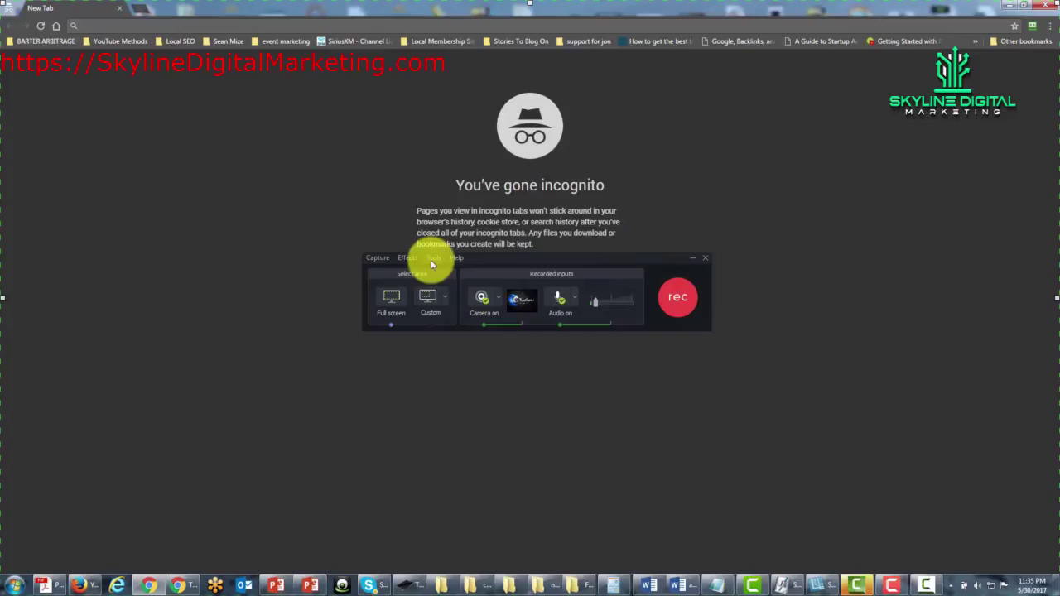
left_click(432, 259)
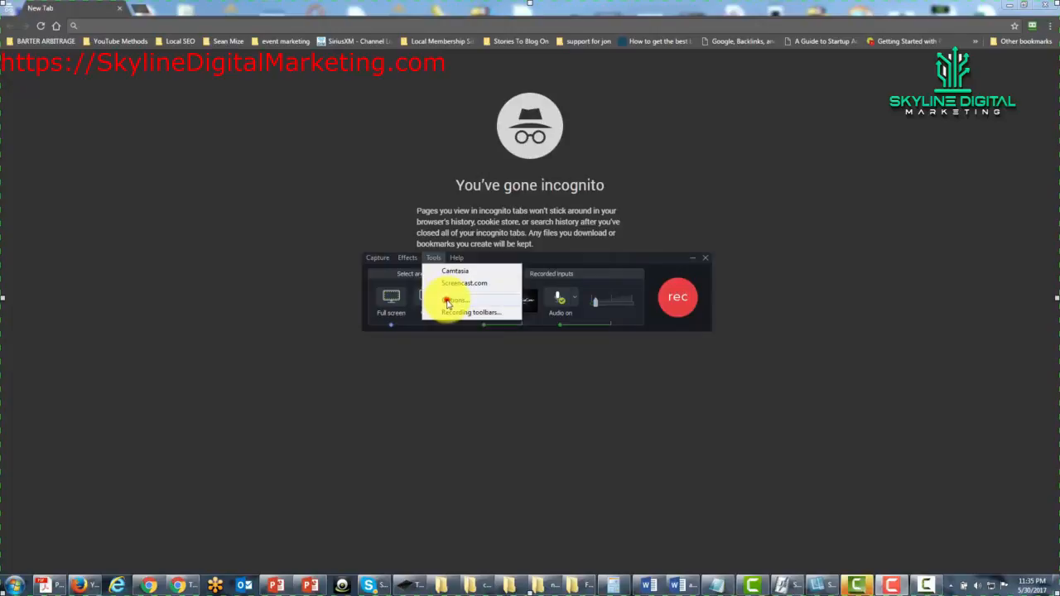
Show the Hotkeys settings in Tools Options, listing Record/Pause on F9
left_click(447, 302)
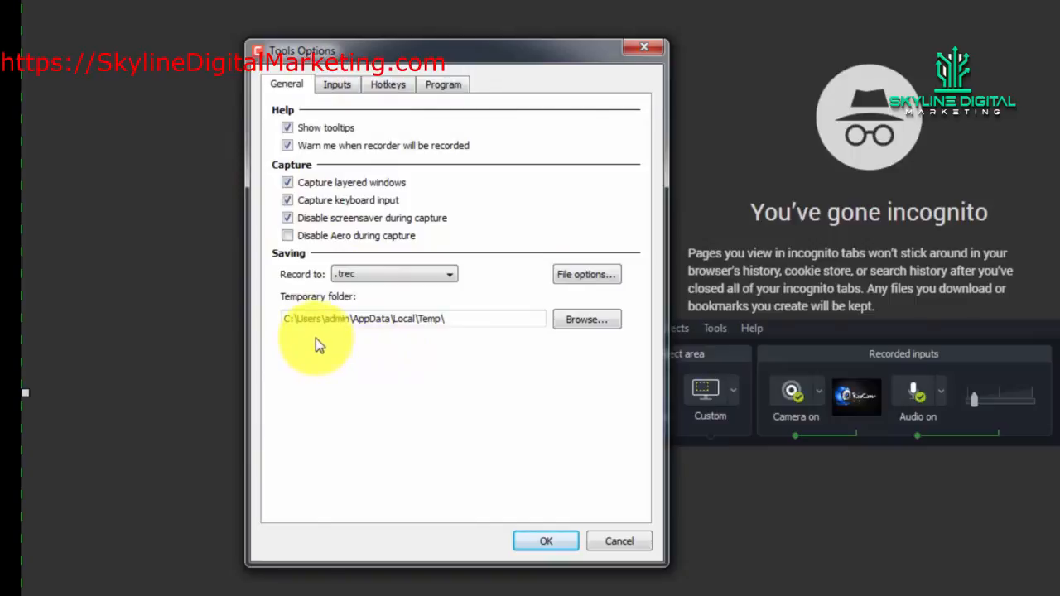
left_click(384, 86)
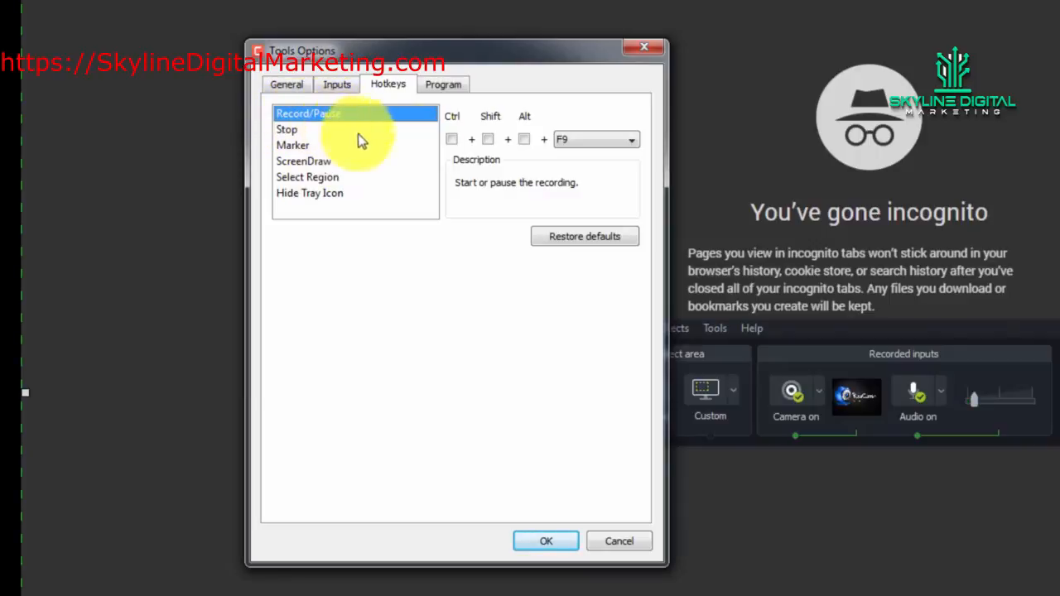
Review the Stop, Marker, ScreenDraw, Select Region and Hide Tray Icon hotkeys, then return to General settings
left_click(594, 147)
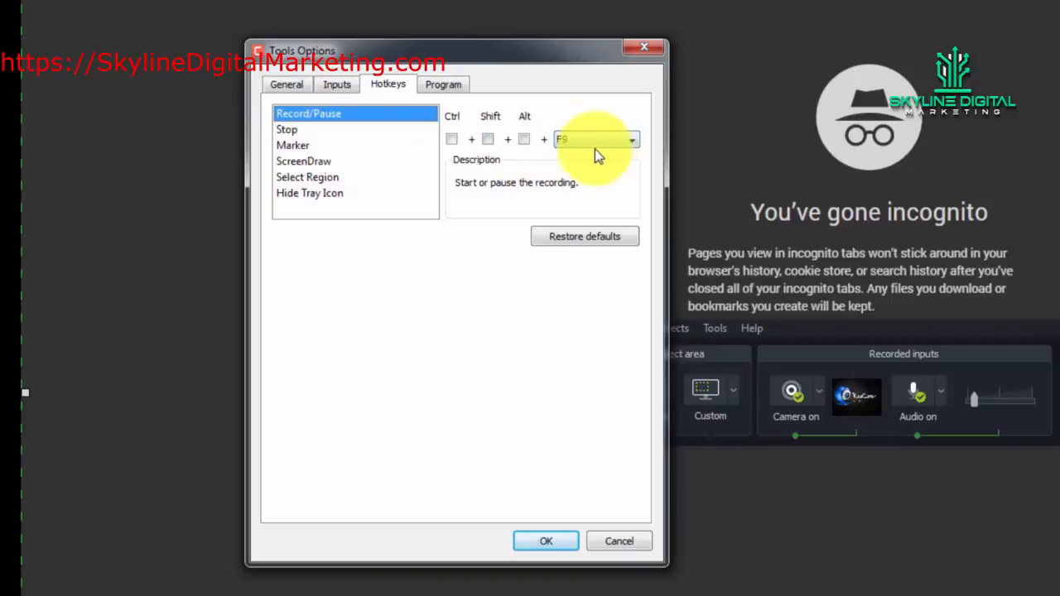
left_click(291, 131)
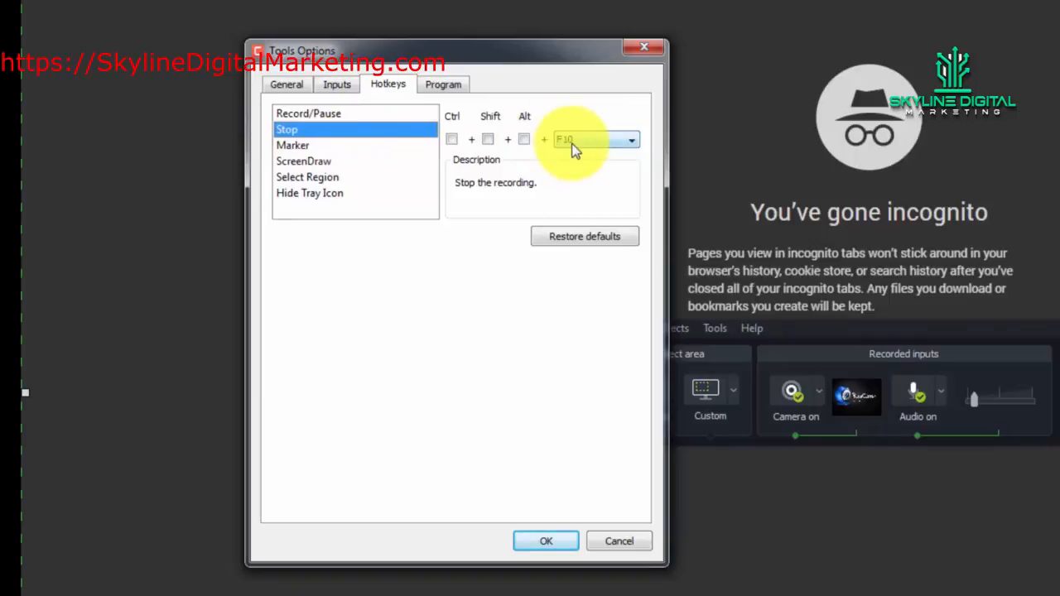
left_click(304, 146)
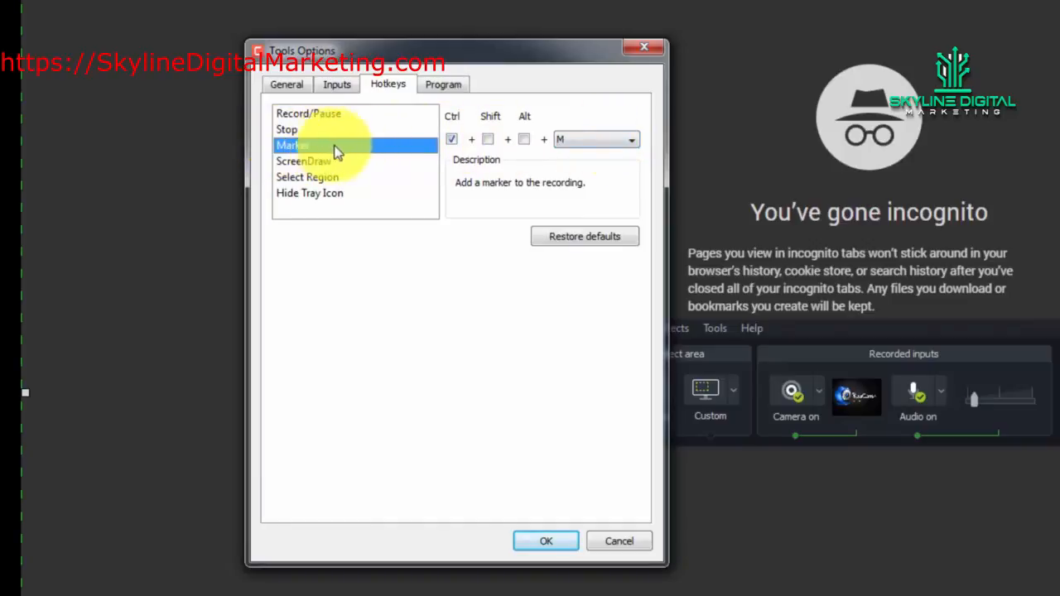
left_click(298, 160)
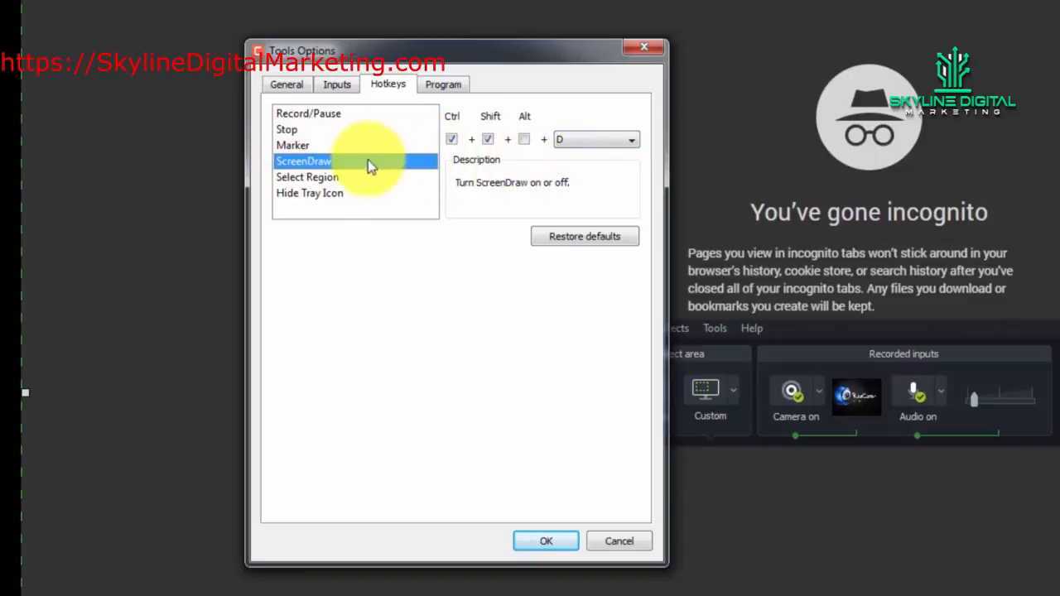
left_click(327, 180)
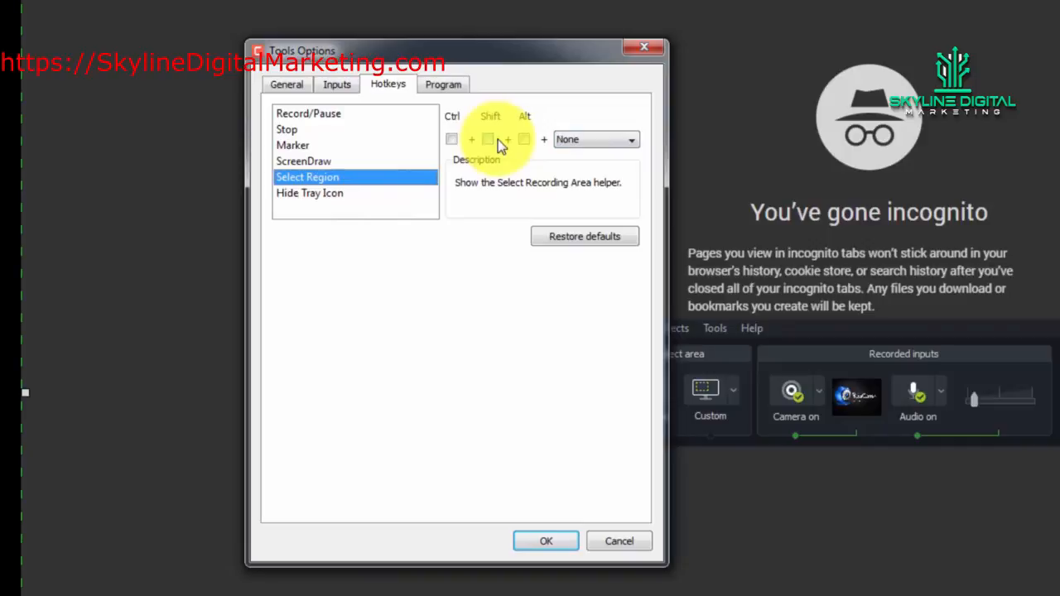
left_click(327, 193)
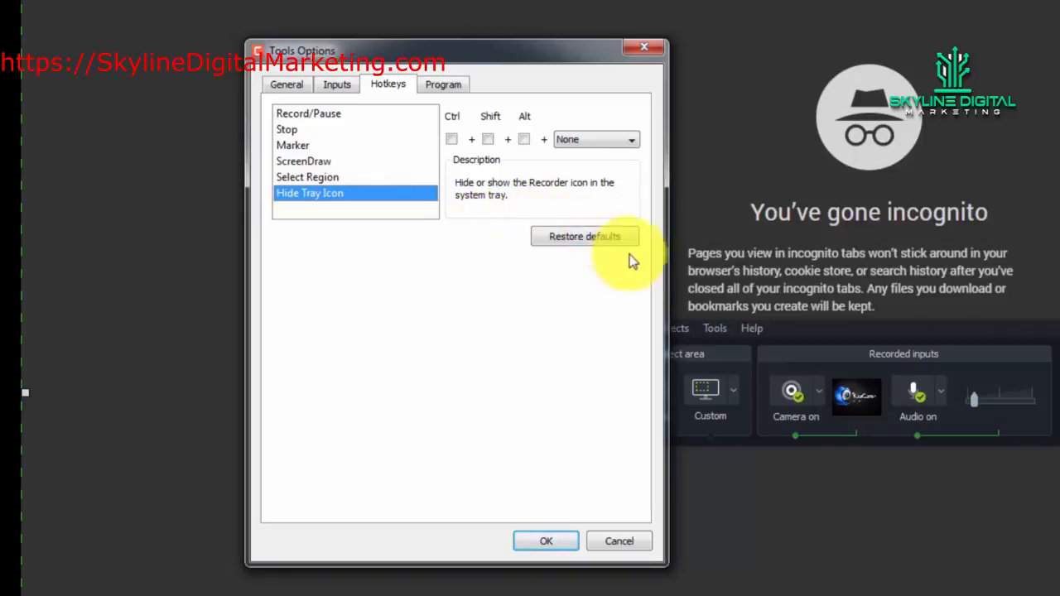
left_click(308, 114)
key("ctrl+shift+Tab")
key("ctrl+shift+Tab")
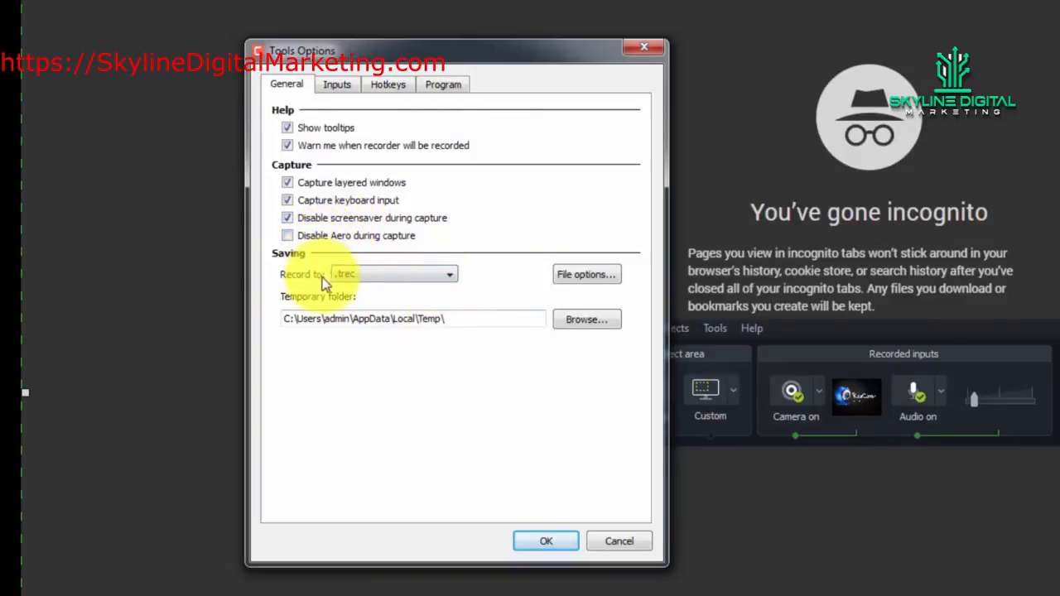
left_click(452, 276)
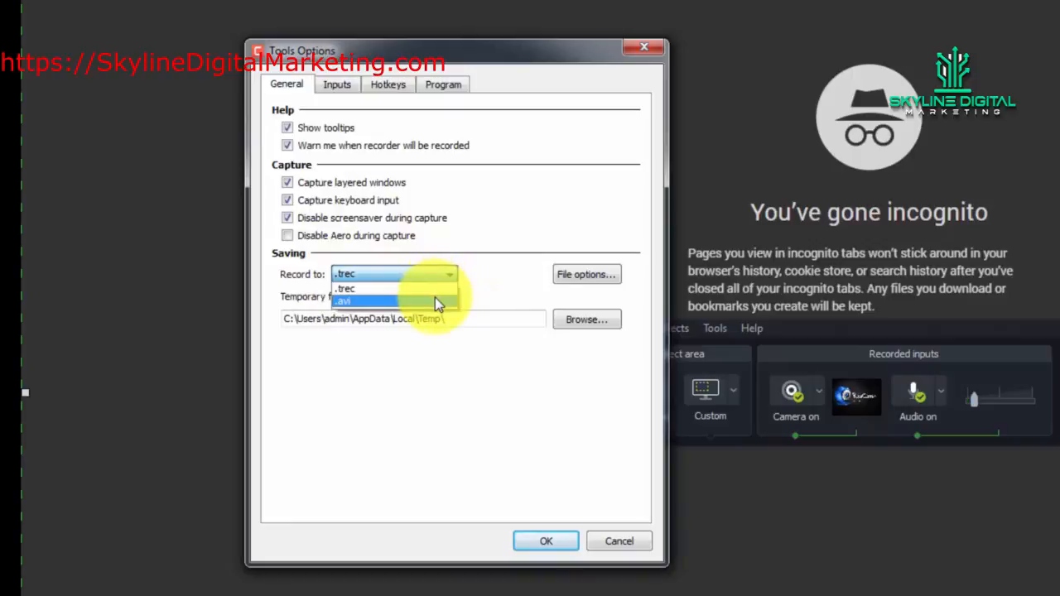
left_click(435, 300)
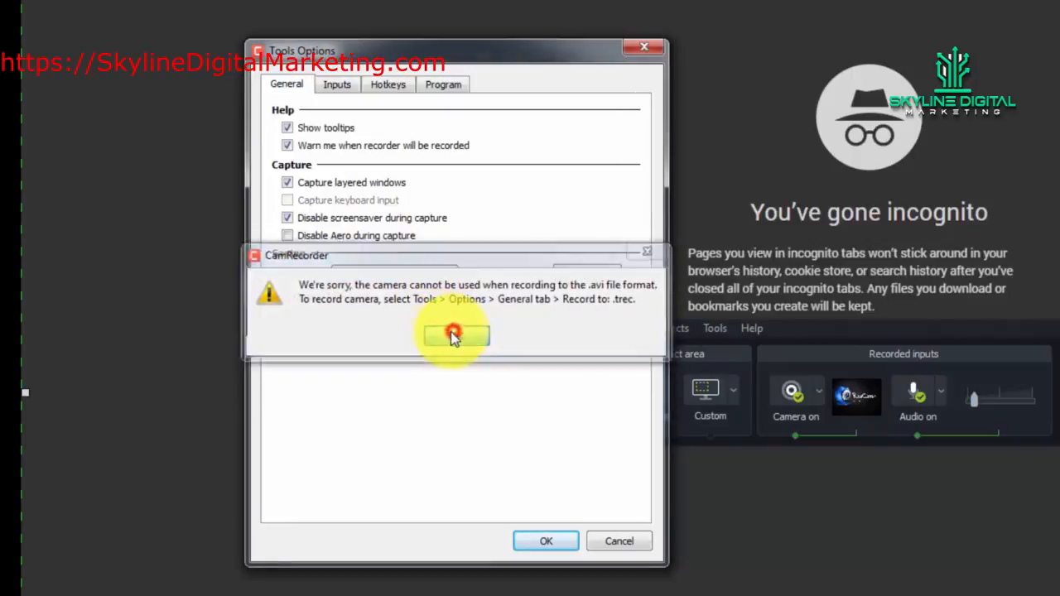
left_click(452, 334)
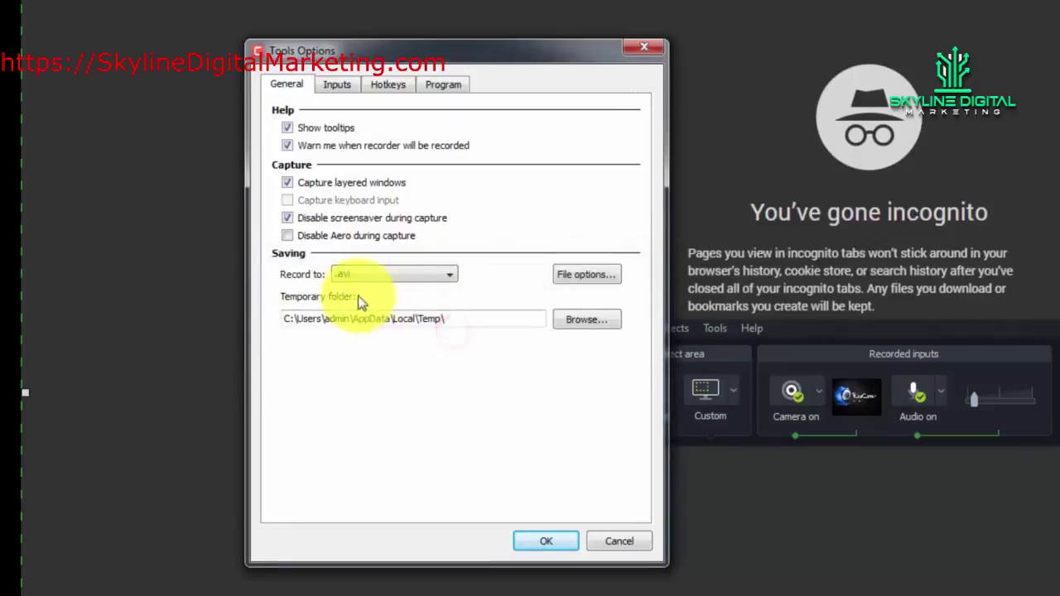
left_click(448, 280)
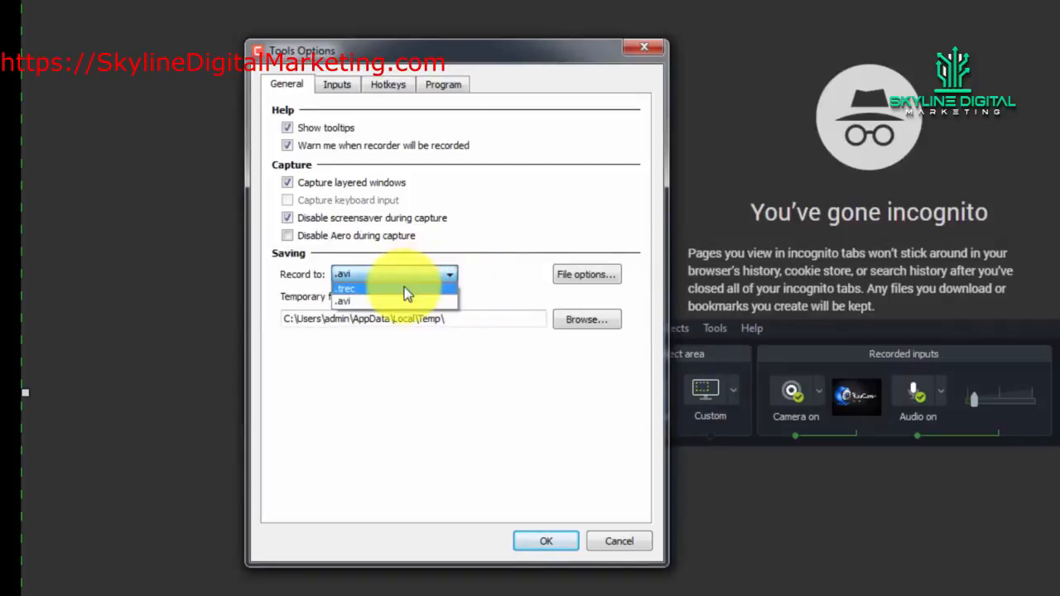
left_click(405, 289)
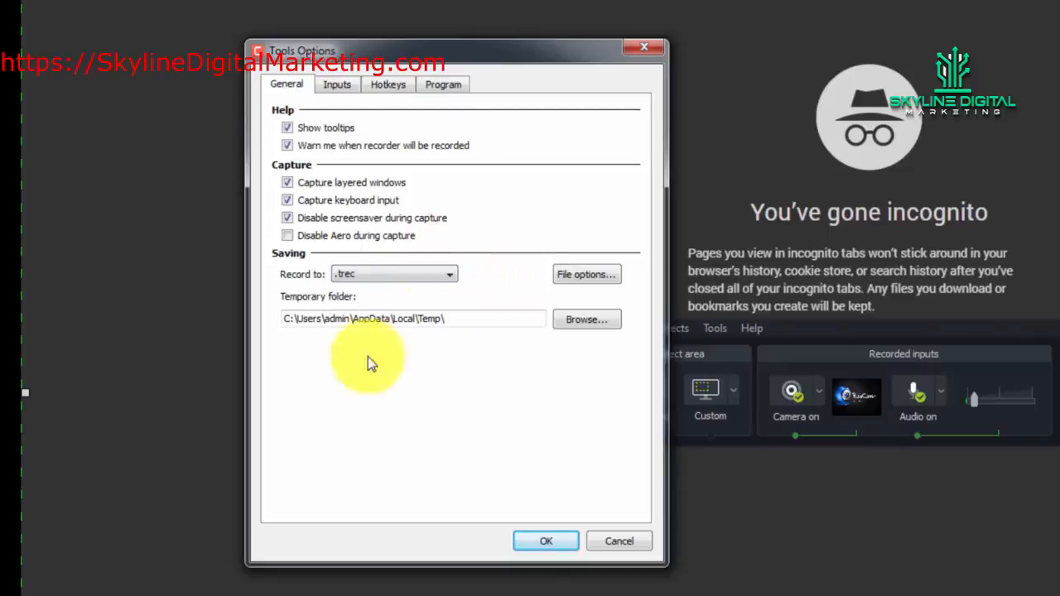